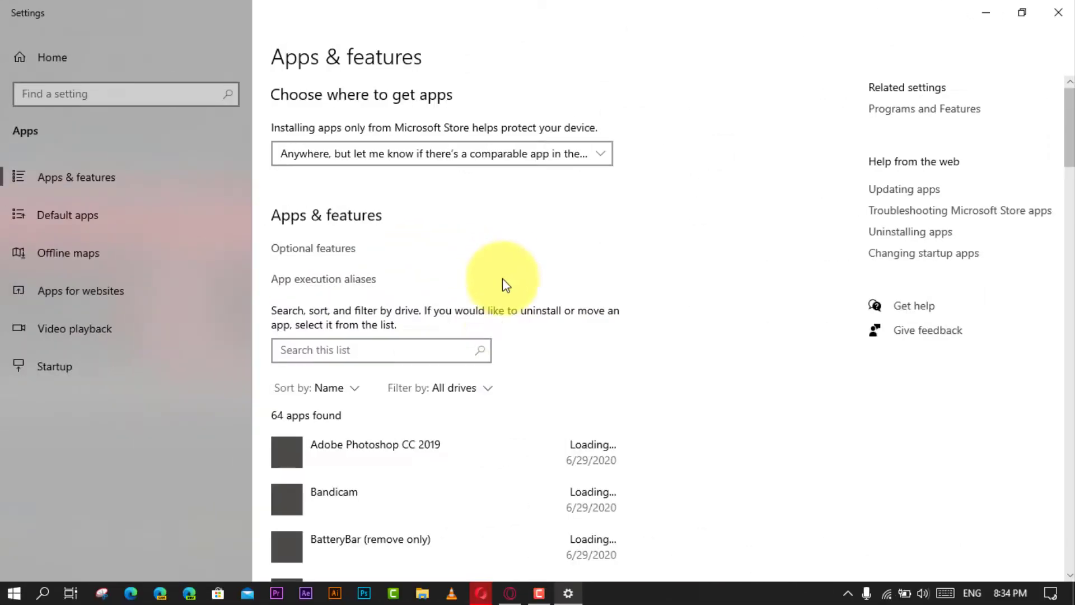
{"action": "scroll", "coordinate": [521, 302], "scroll_direction": "down", "scroll_amount": 5}
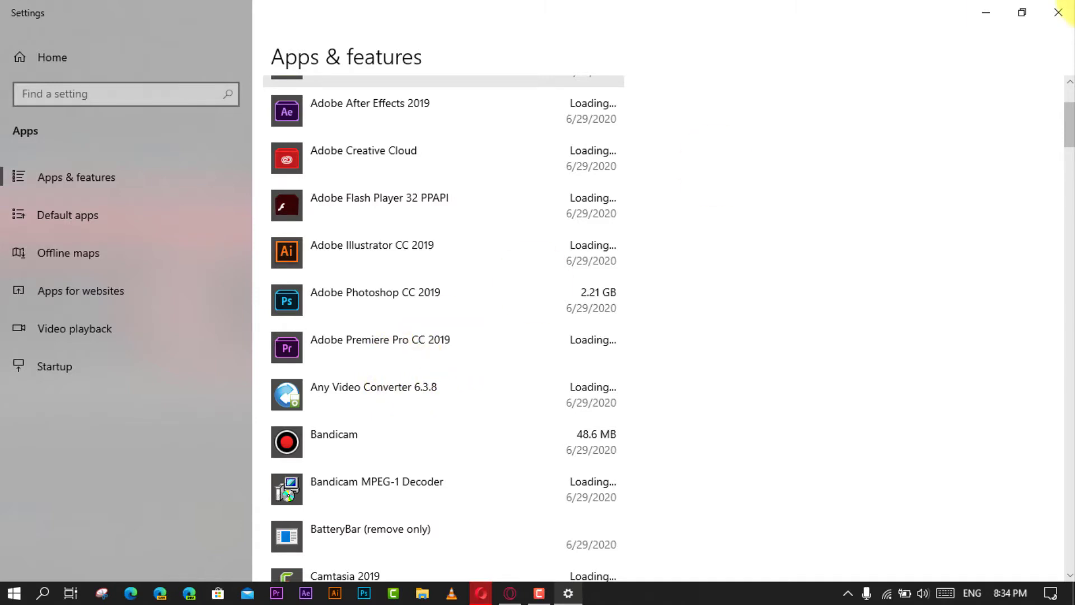
Close Settings and launch Windows PowerShell as administrator from Start search
{"action": "left_click", "coordinate": [1059, 13]}
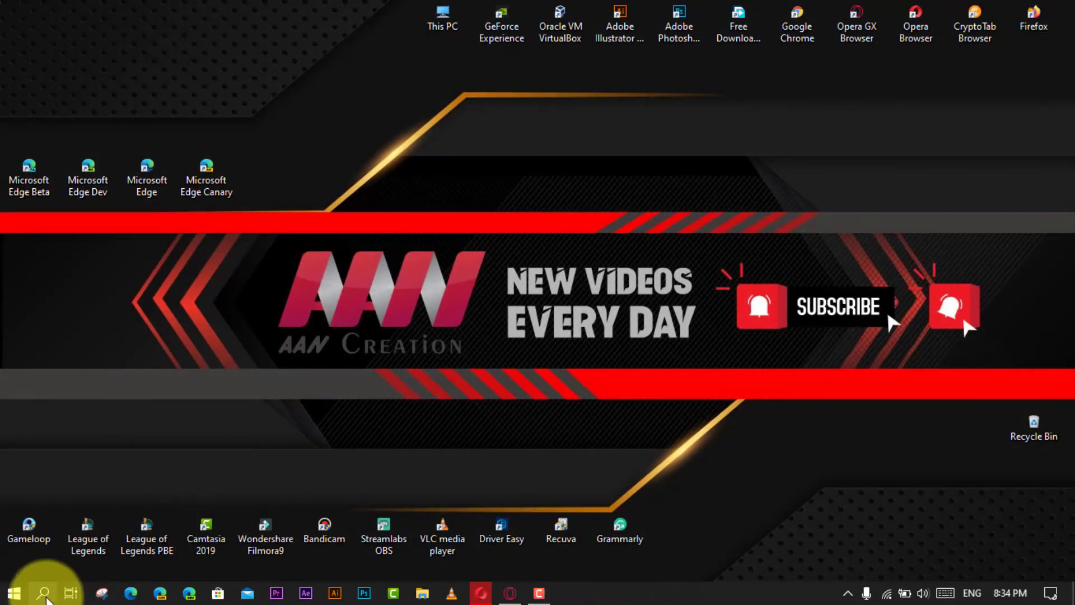
{"action": "left_click", "coordinate": [44, 593]}
{"action": "type", "text": "p"}
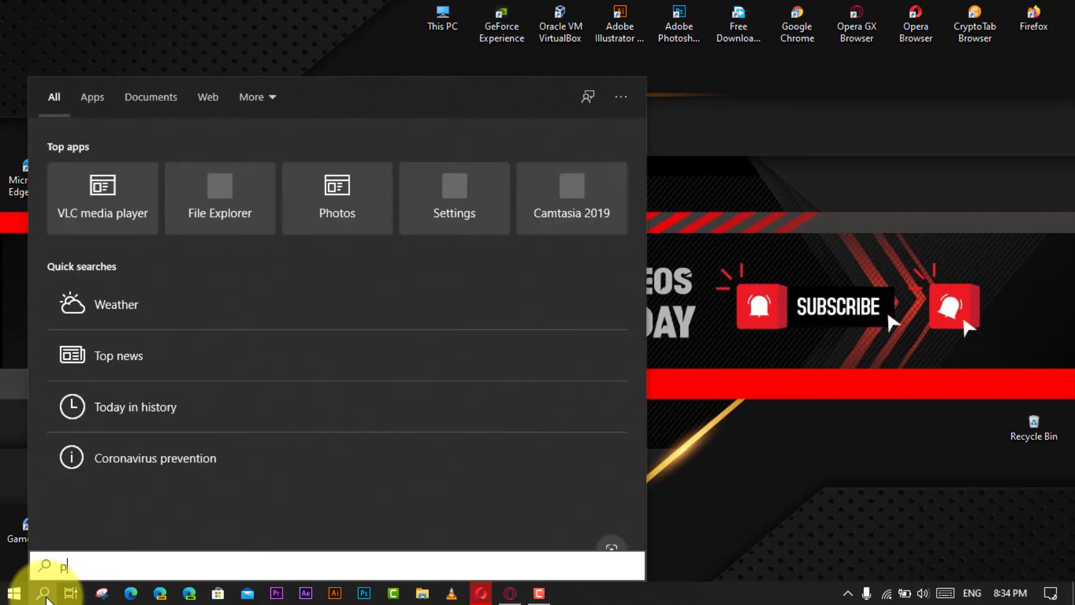
{"action": "type", "text": "owershell"}
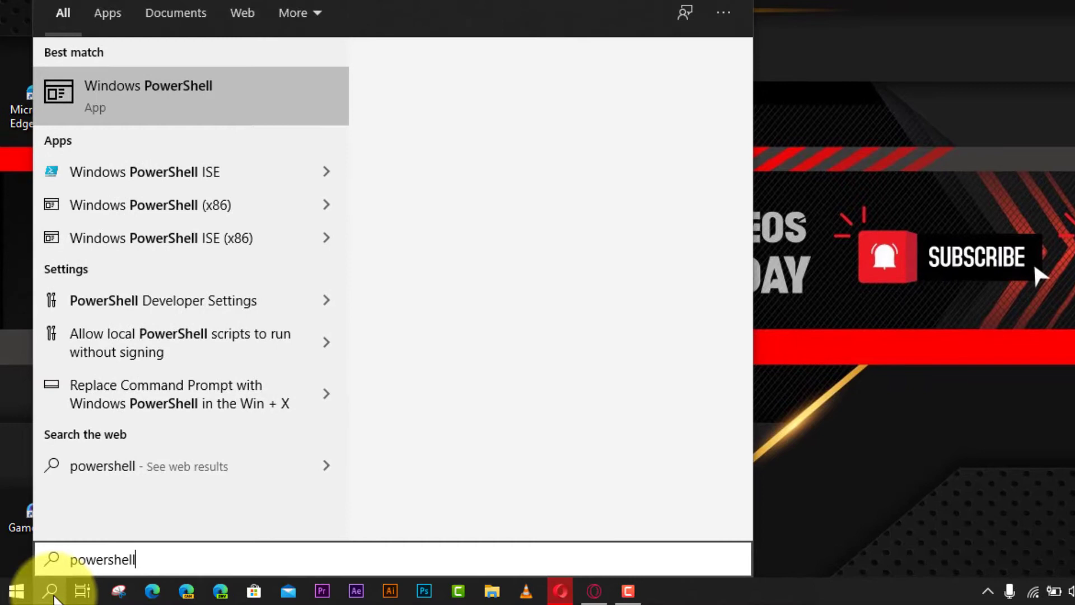
{"action": "right_click", "coordinate": [155, 108]}
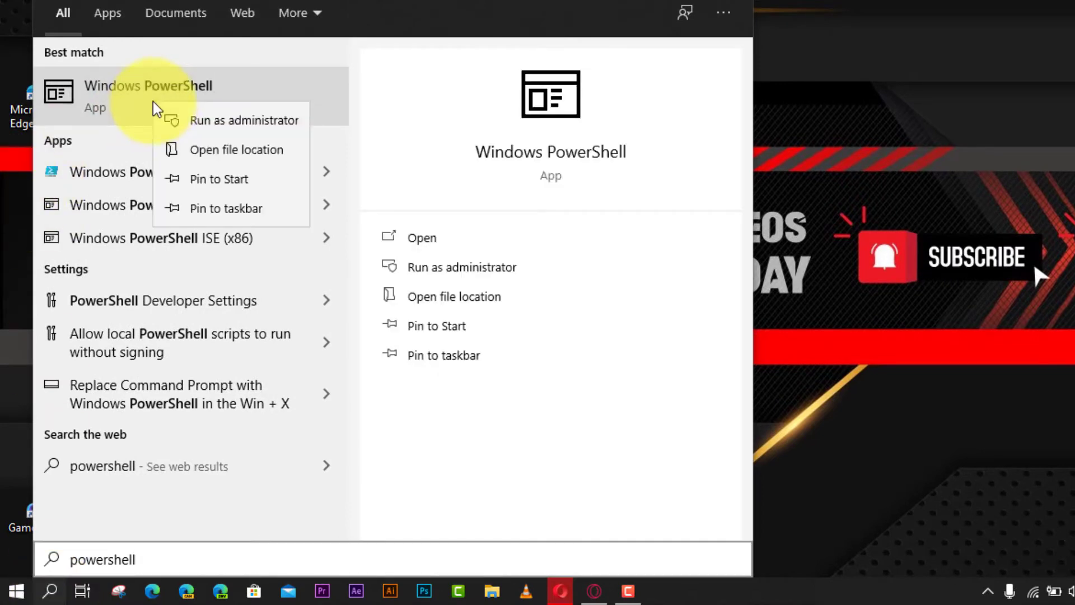
{"action": "left_click", "coordinate": [225, 113]}
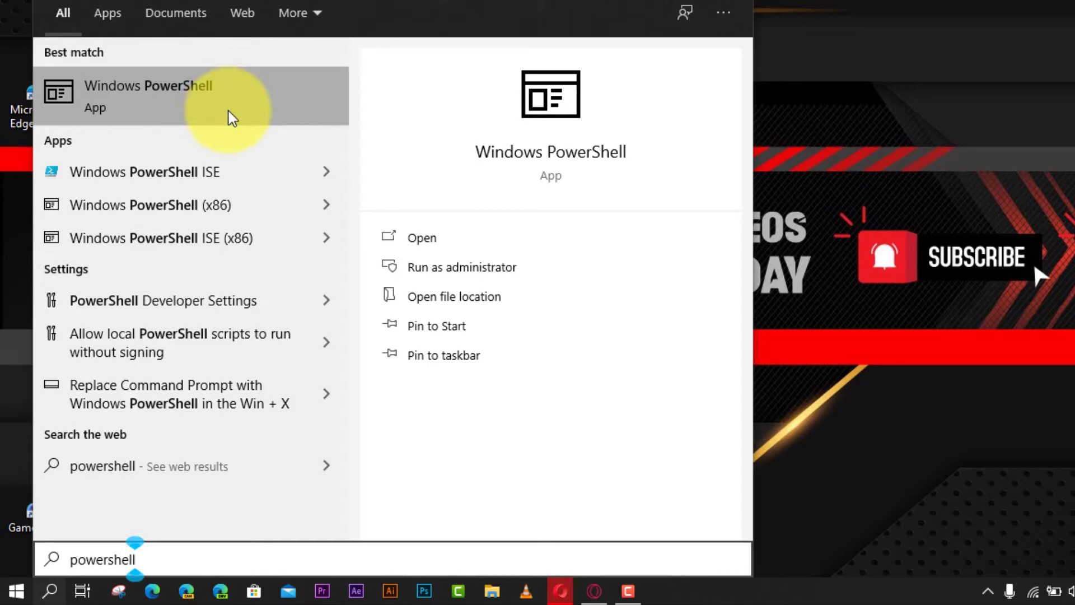
{"action": "left_click", "coordinate": [220, 113]}
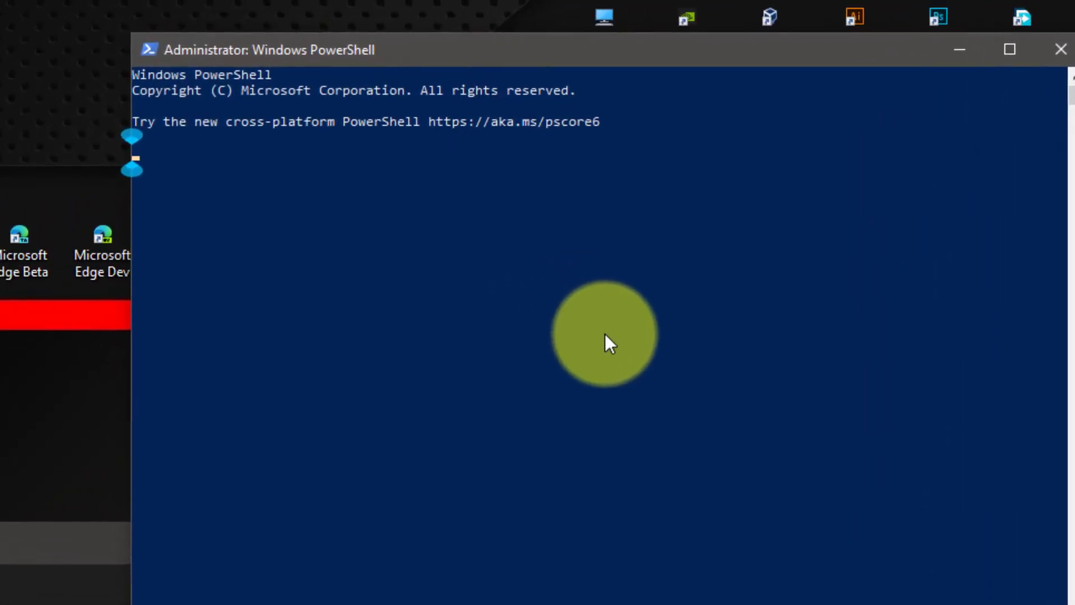
Run 'Get-AppxPackage -AllUsers | Select Name, PackageFullName' at the prompt
{"action": "type", "text": "Get-AppxPackage -AllUsers | Select Name, PackageFullName"}
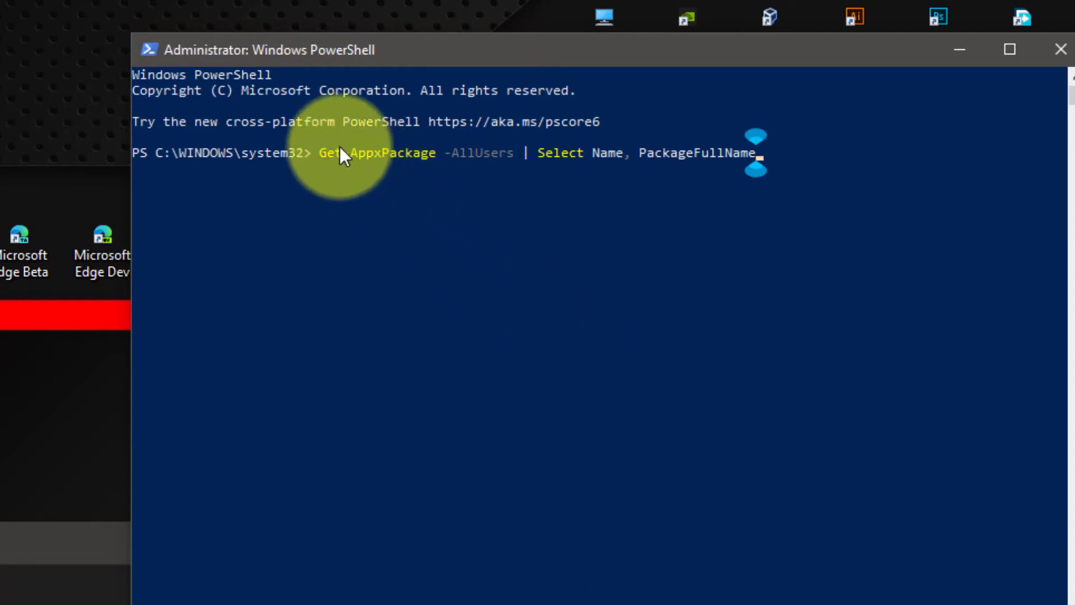
{"action": "left_click_drag", "start_coordinate": [321, 152], "coordinate": [757, 162]}
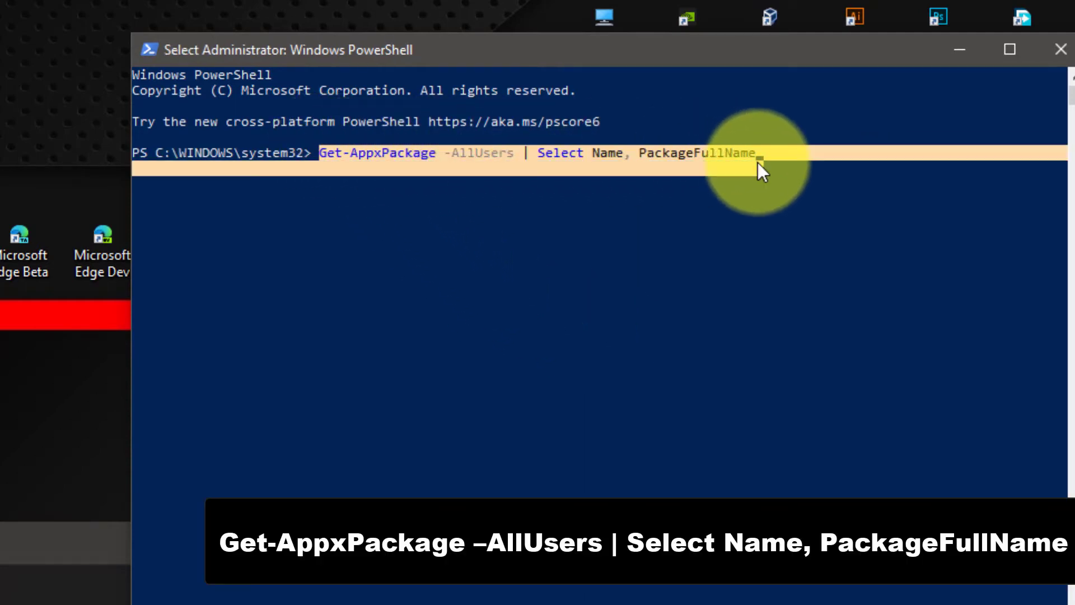
{"action": "right_click", "coordinate": [795, 173]}
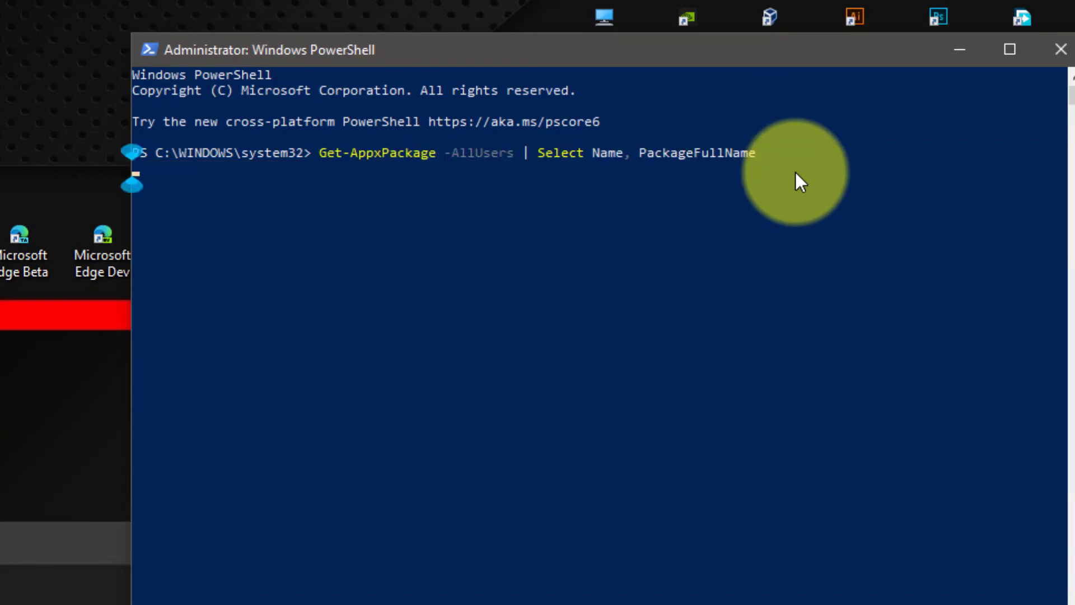
{"action": "key", "text": "Return"}
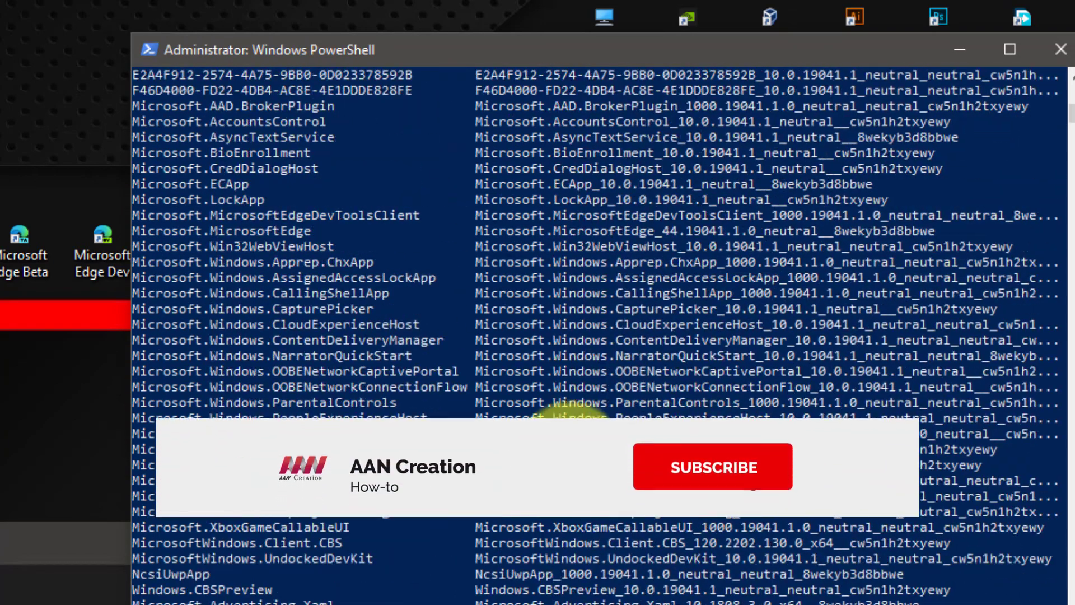
{"action": "scroll", "coordinate": [538, 336], "scroll_direction": "up", "scroll_amount": 15}
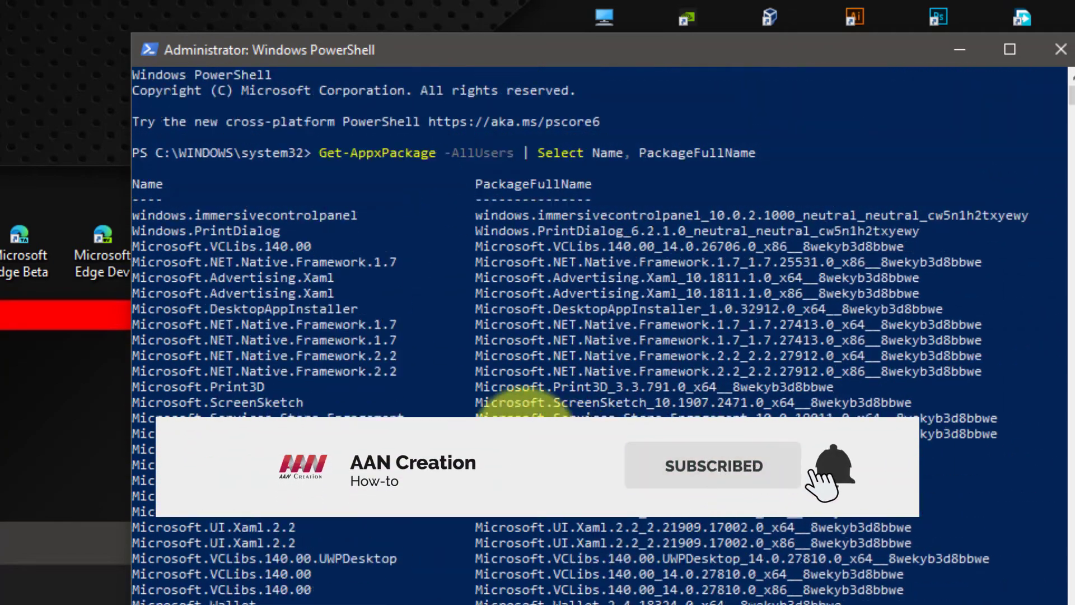
Copy a block of package lines from the Name and PackageFullName listing
{"action": "mouse_move", "coordinate": [261, 247]}
{"action": "left_mouse_down"}
{"action": "mouse_move", "coordinate": [920, 544]}
{"action": "mouse_move", "coordinate": [869, 572]}
{"action": "left_mouse_up"}
{"action": "right_click", "coordinate": [867, 577]}
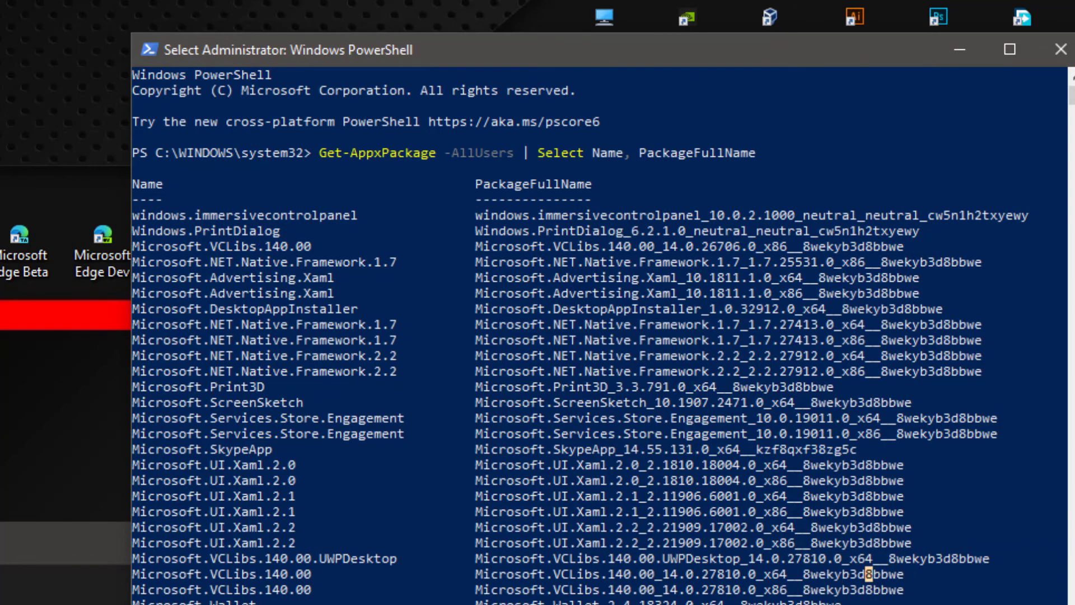